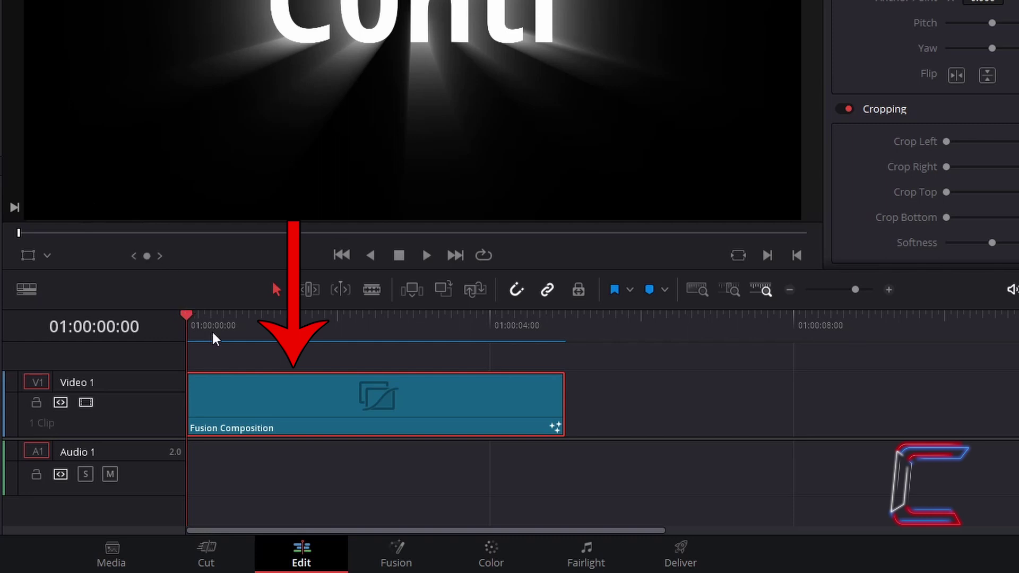
Open the Fusion Composition clip in Fusion, revealing its Text1 → Rays1 → MediaOut1 node chain.
right_click(268, 395)
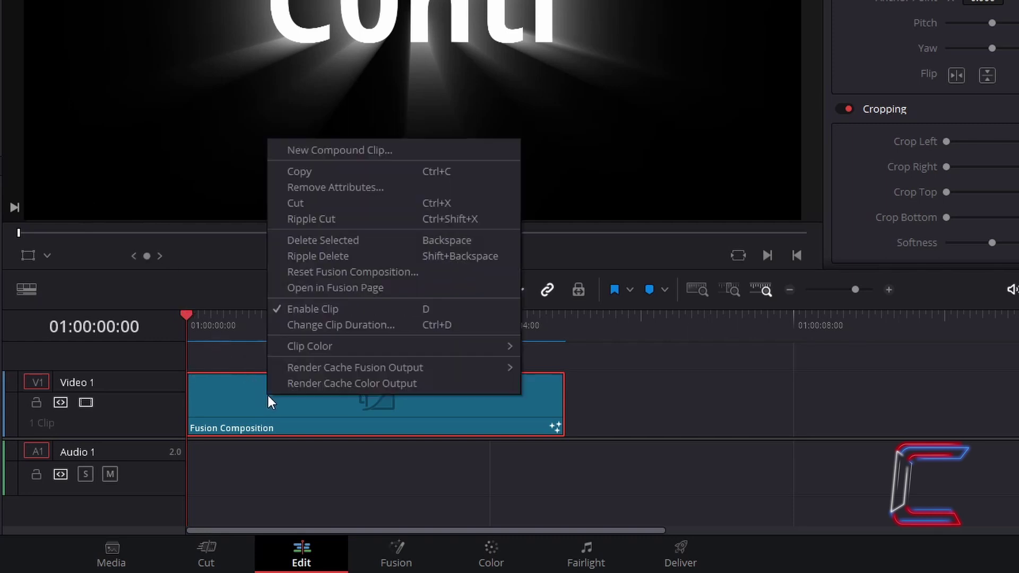
left_click(402, 288)
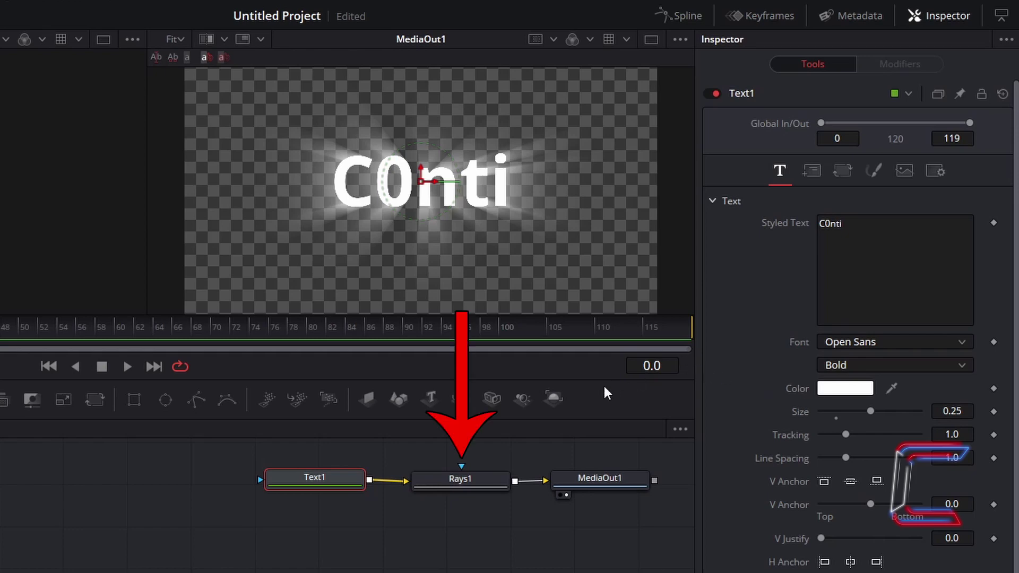
left_click(483, 481)
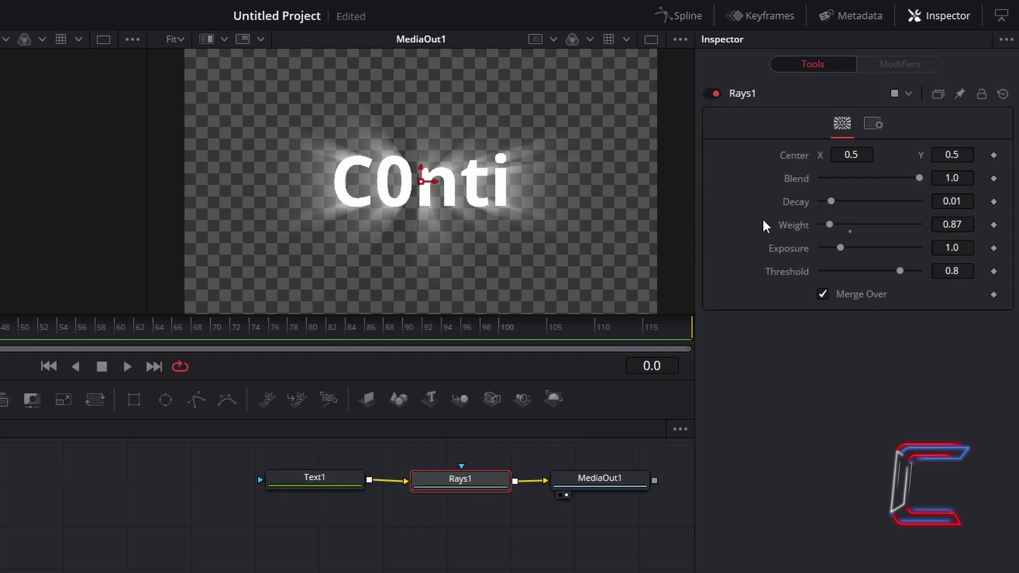
left_click(360, 519)
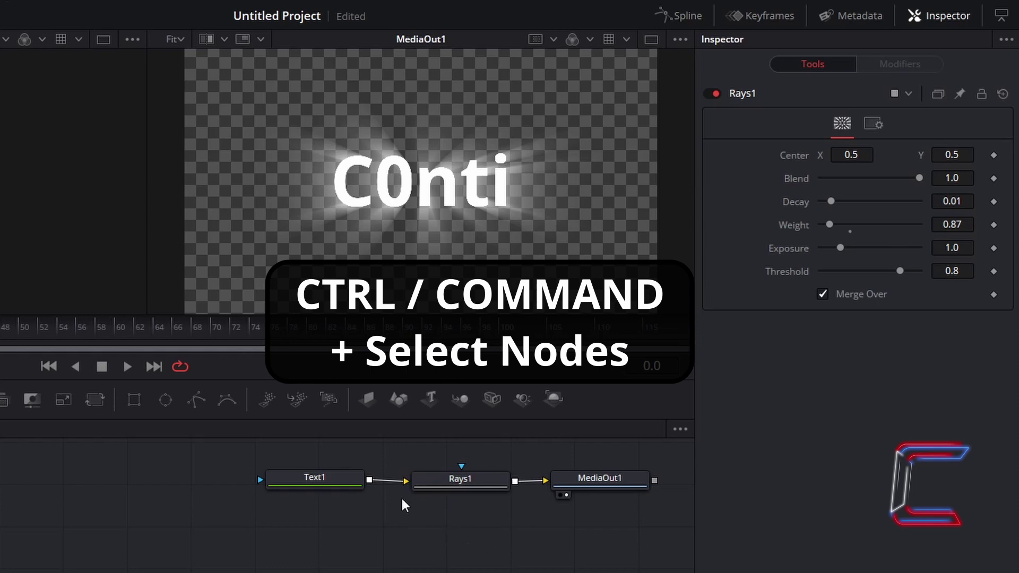
Select Text1 together with Rays1 and create a macro from them, named MacroTool1.
left_click(284, 483, "ctrl")
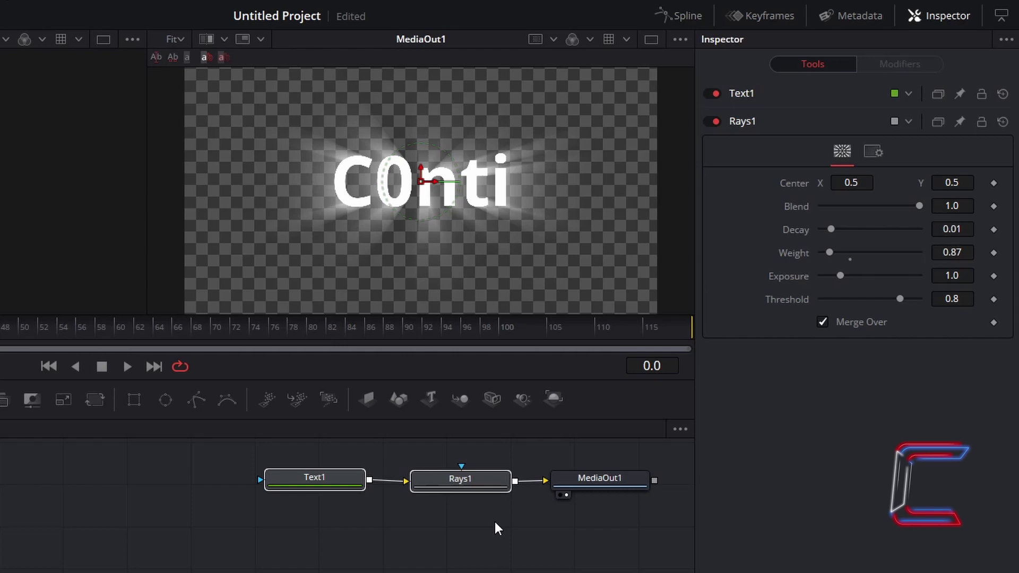
right_click(501, 488)
mouse_move(563, 243)
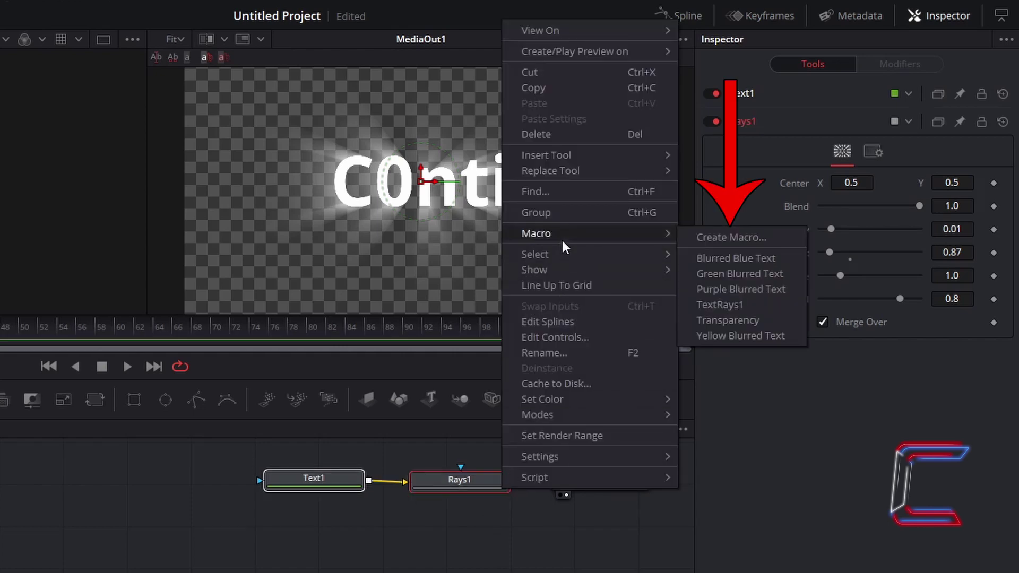
left_click(696, 242)
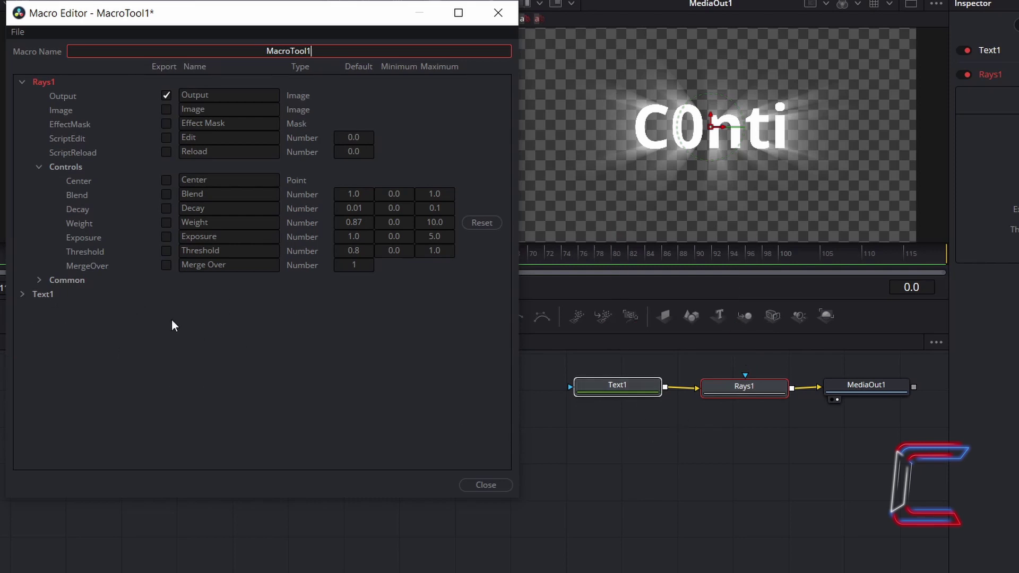
Expand Text1 in MacroTool1 and clear its Output, EffectMask, GlobalIn and GlobalOut exports.
left_click(22, 295)
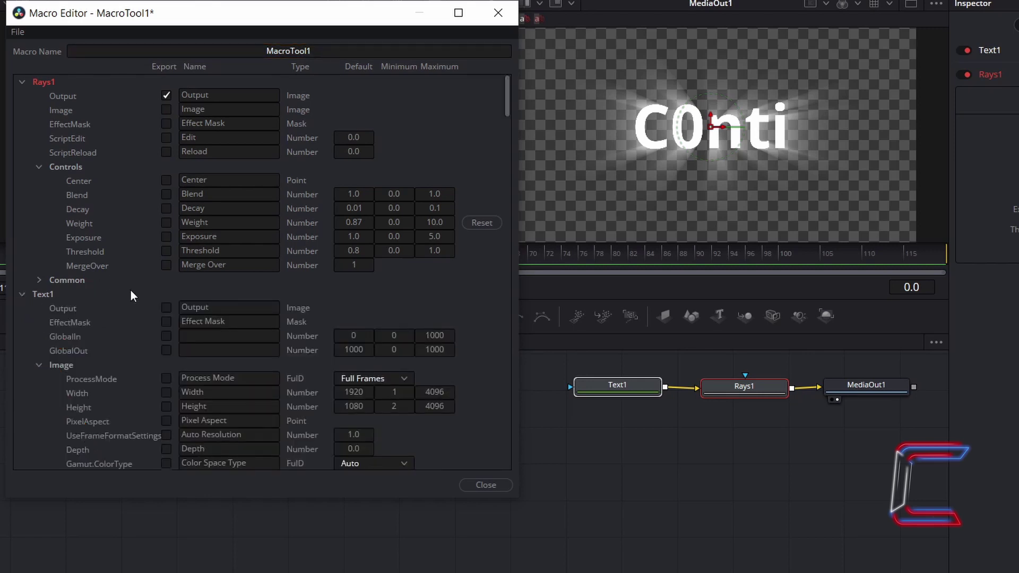
scroll(131, 291, "down", 8)
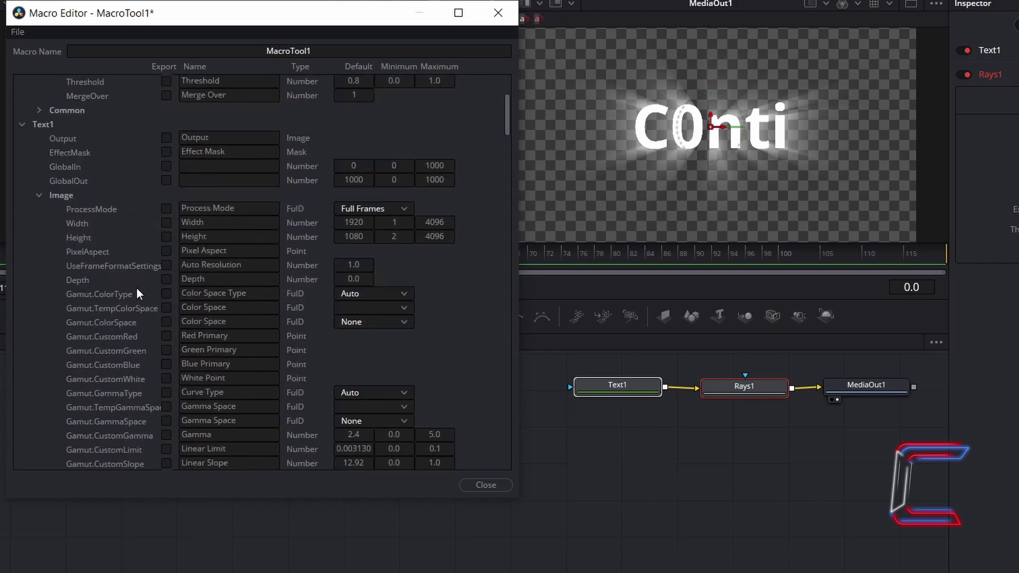
left_click(167, 139)
left_click(166, 180)
left_click(166, 166)
left_click(166, 152)
left_click(167, 138)
scroll(66, 84, "up", 4)
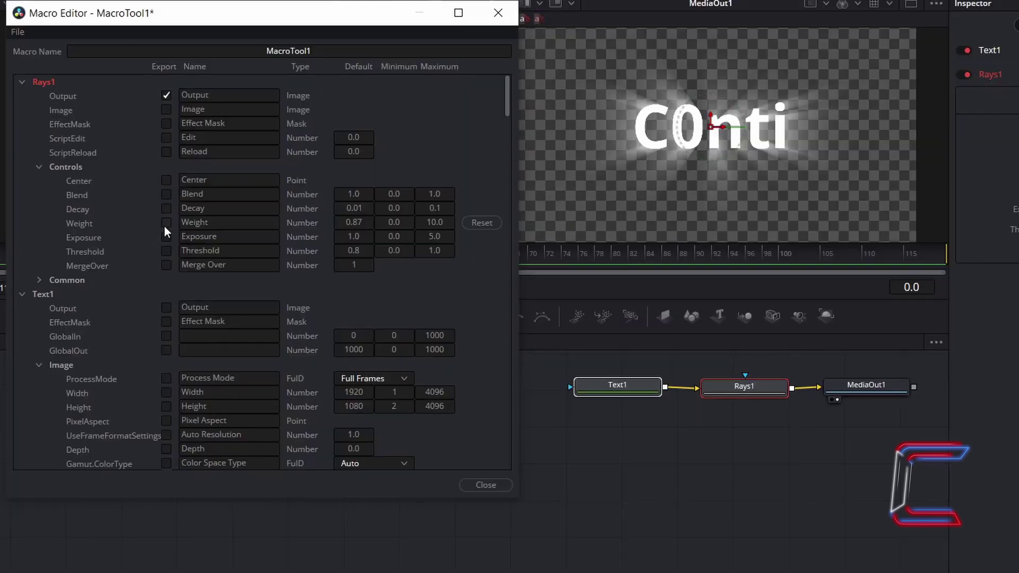
Export Rays1's Weight control and, after collapsing Text1's Image group, Text1's Styled Text control.
left_click(166, 223)
scroll(354, 270, "down", 2)
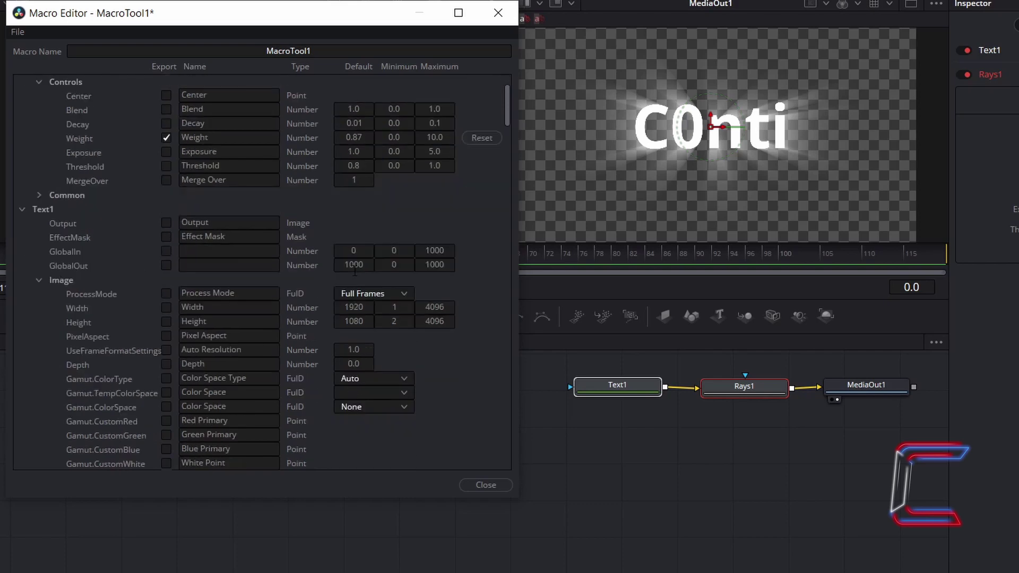
scroll(355, 271, "down", 3)
double_click(232, 153)
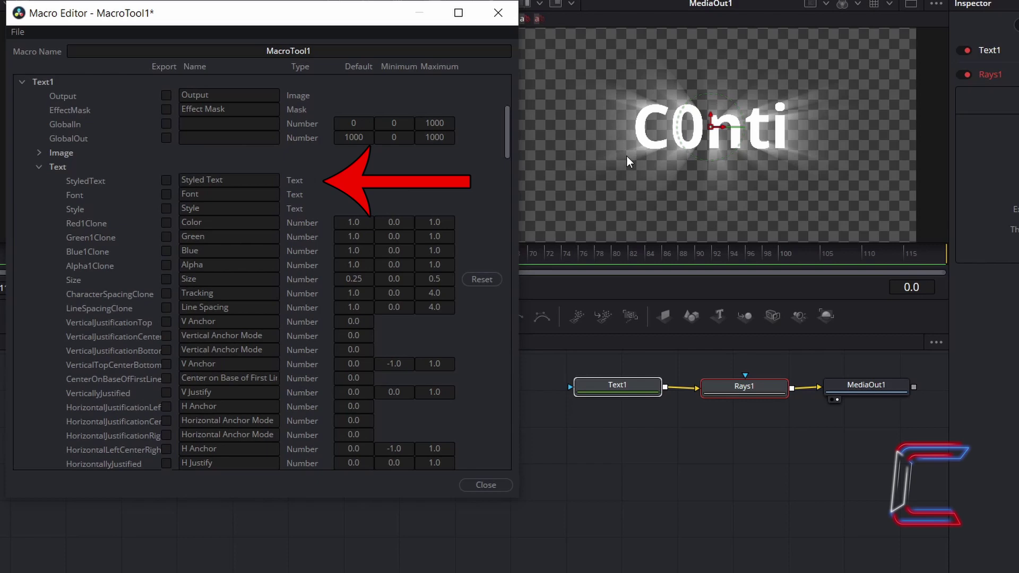
left_click(167, 181)
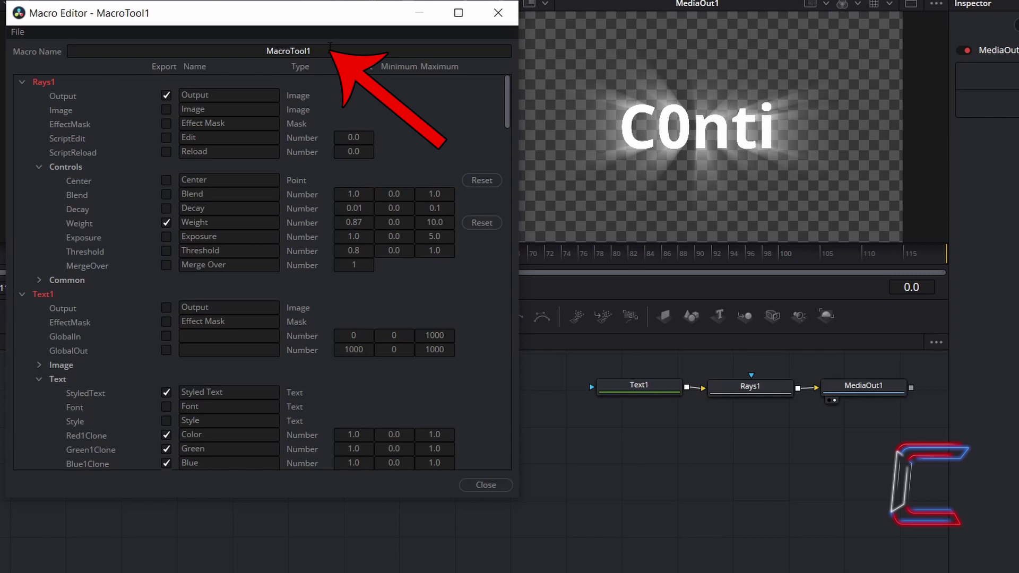
Rename the macro to 'TextWithRays' and save it as Text With Rays.setting.
double_click(330, 49)
type("TextWithRays")
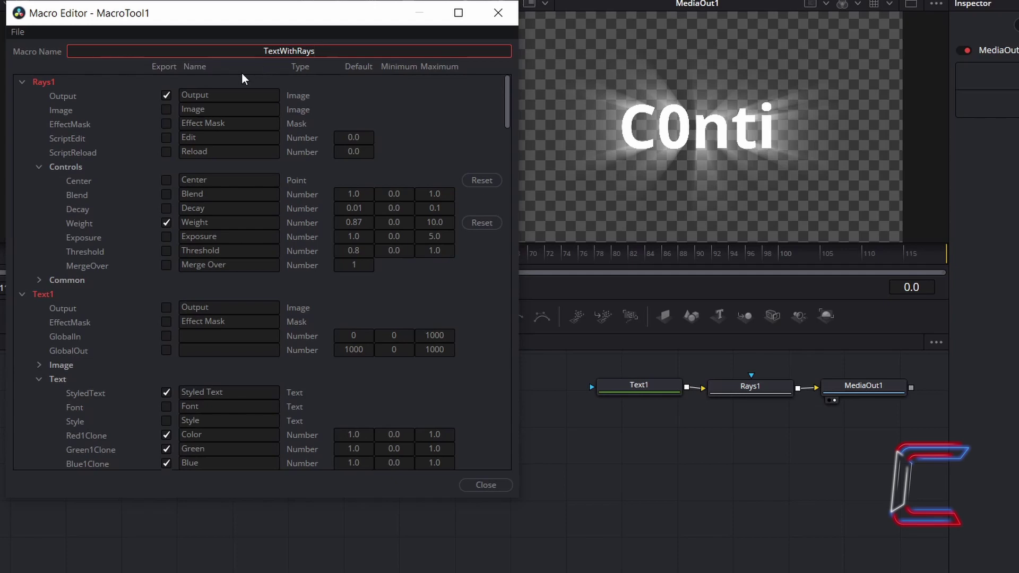
left_click(17, 34)
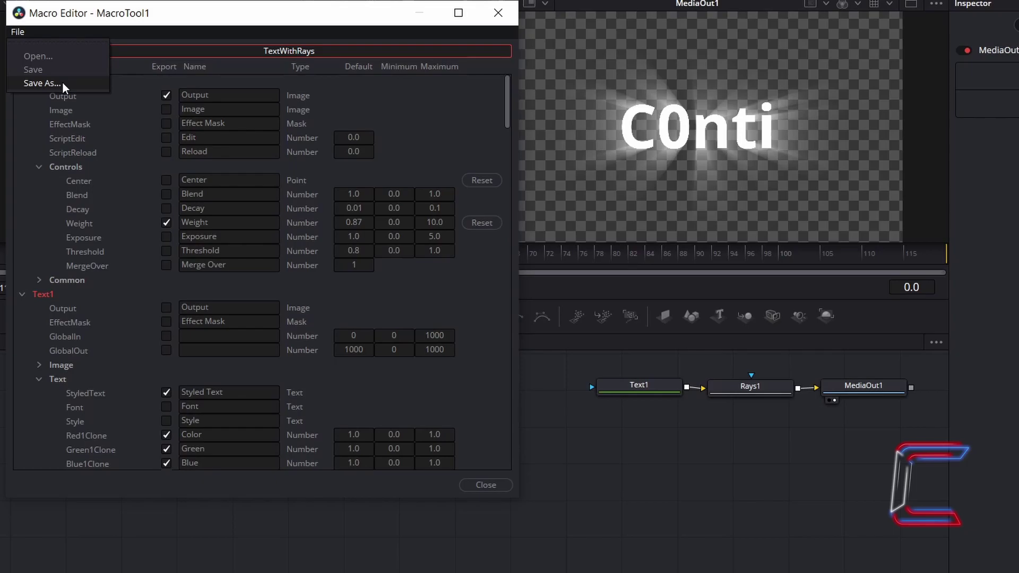
left_click(42, 84)
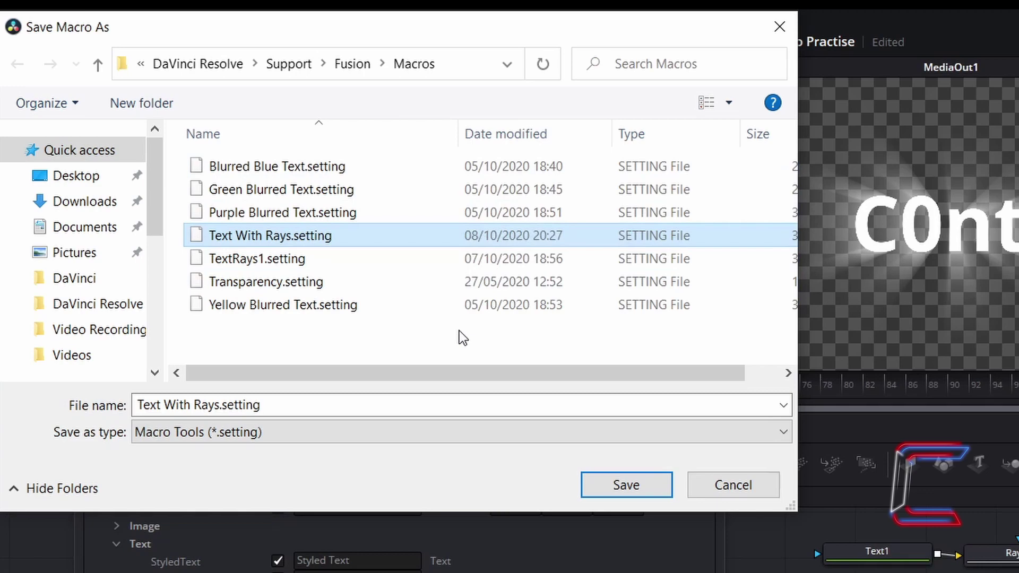
left_click(667, 485)
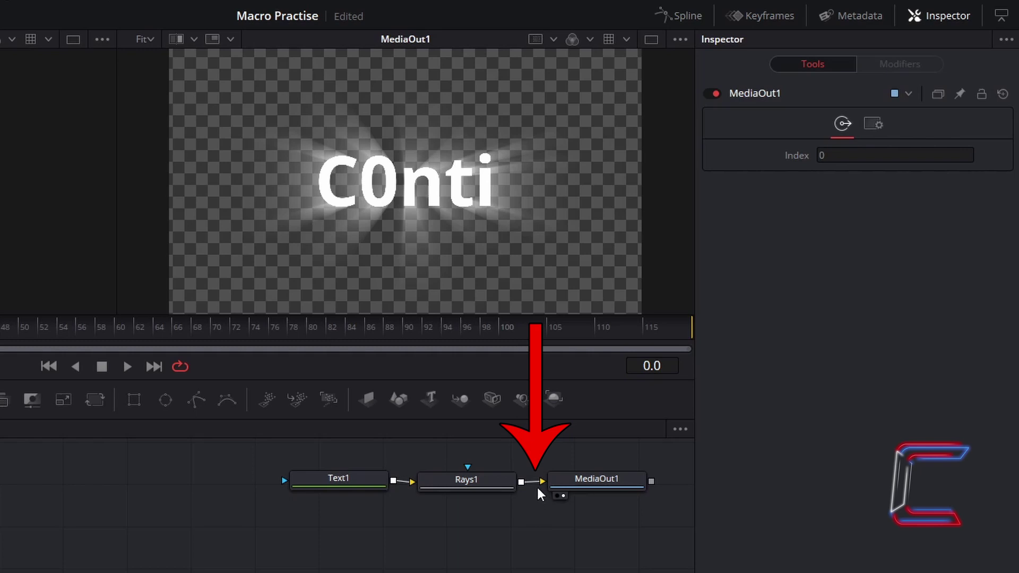
Disconnect Rays1 from MediaOut1 and add a TextWithRays macro node via the tool search.
left_click_drag(536, 482, 536, 502)
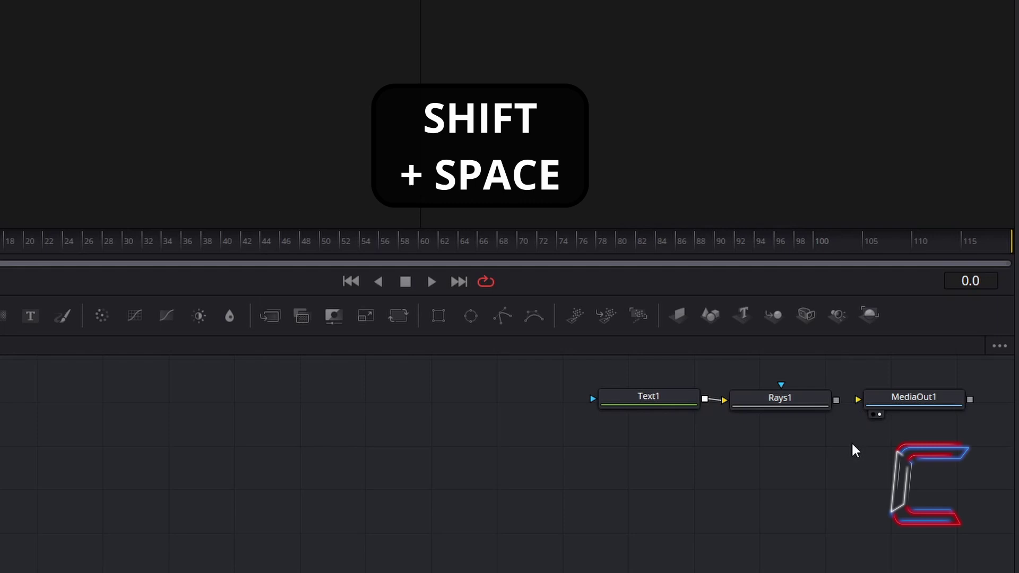
key("shift+space")
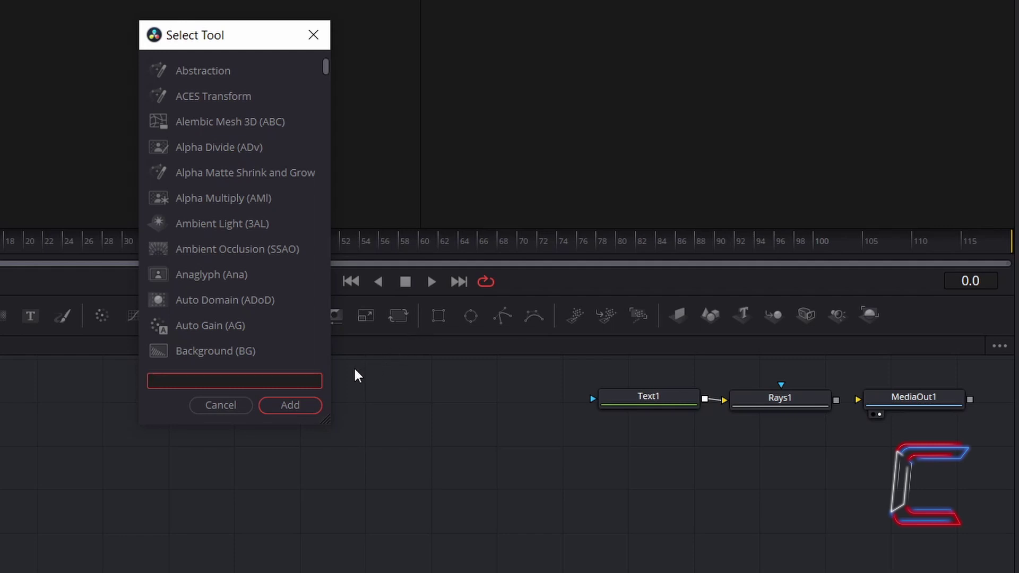
type("TextWithRays")
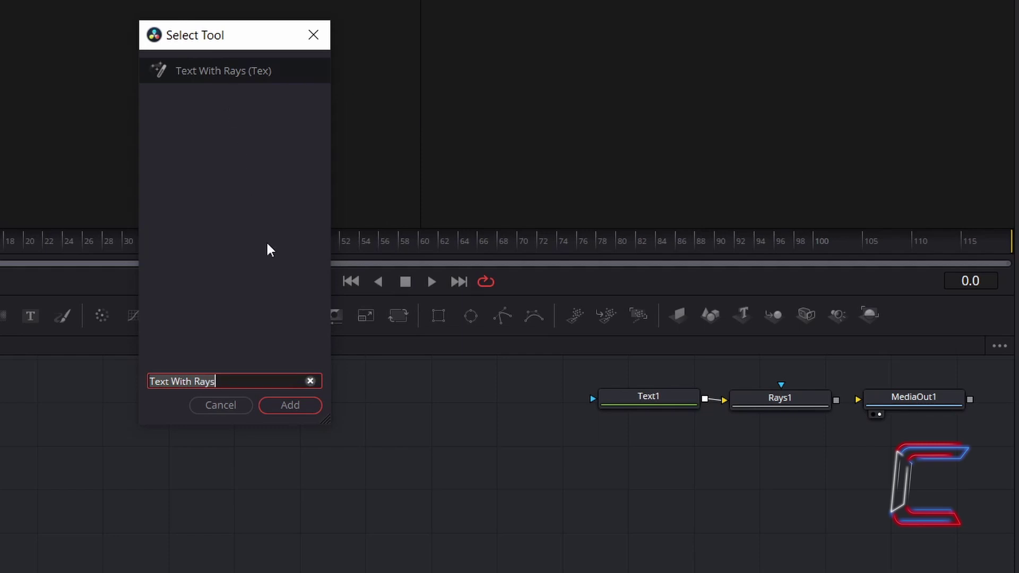
left_click(307, 406)
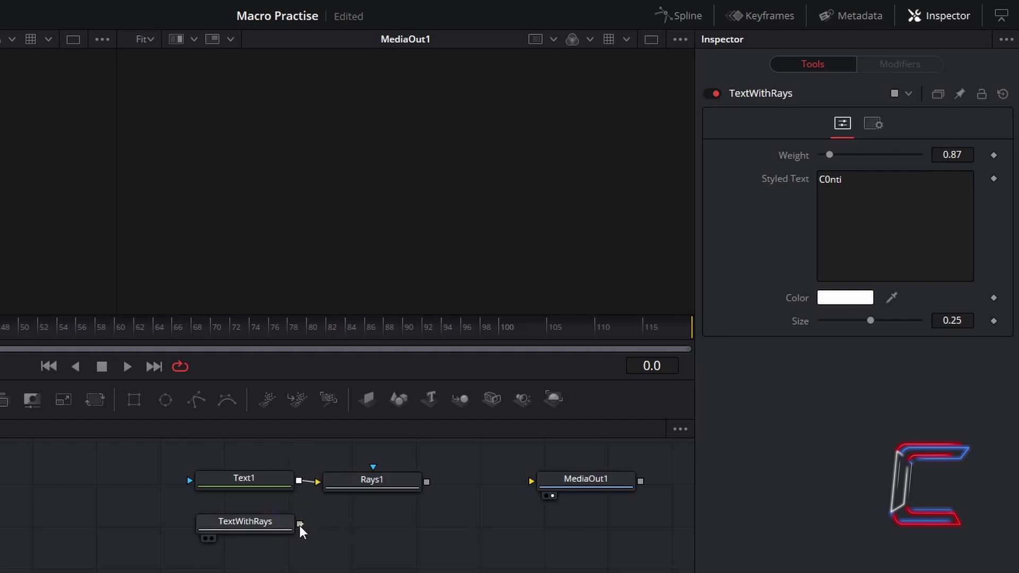
Wire TextWithRays into MediaOut1, make the text cyan #17ecff, and set Size 0.2992, Weight 0.71.
left_click_drag(300, 528, 532, 481)
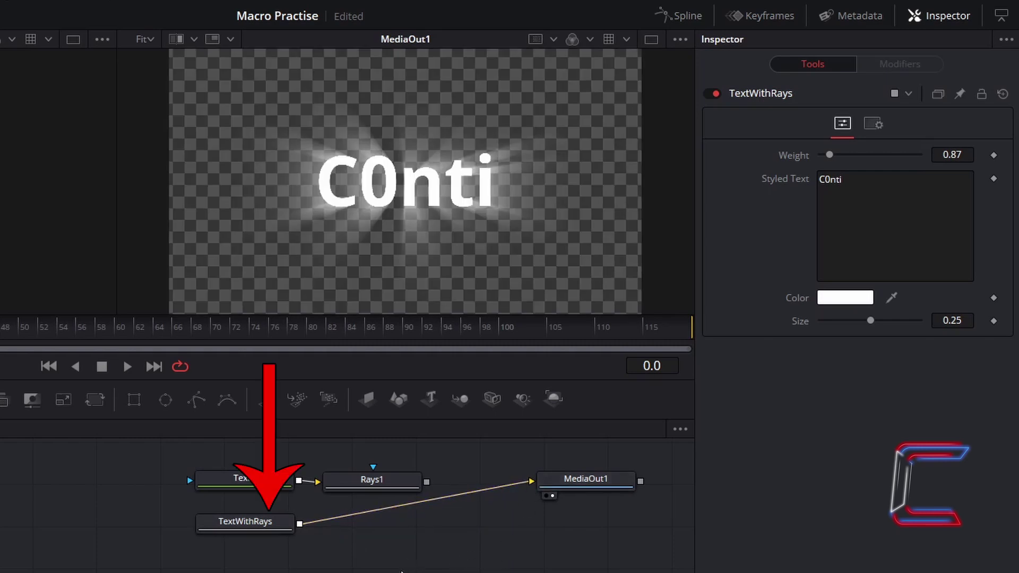
left_click(213, 528)
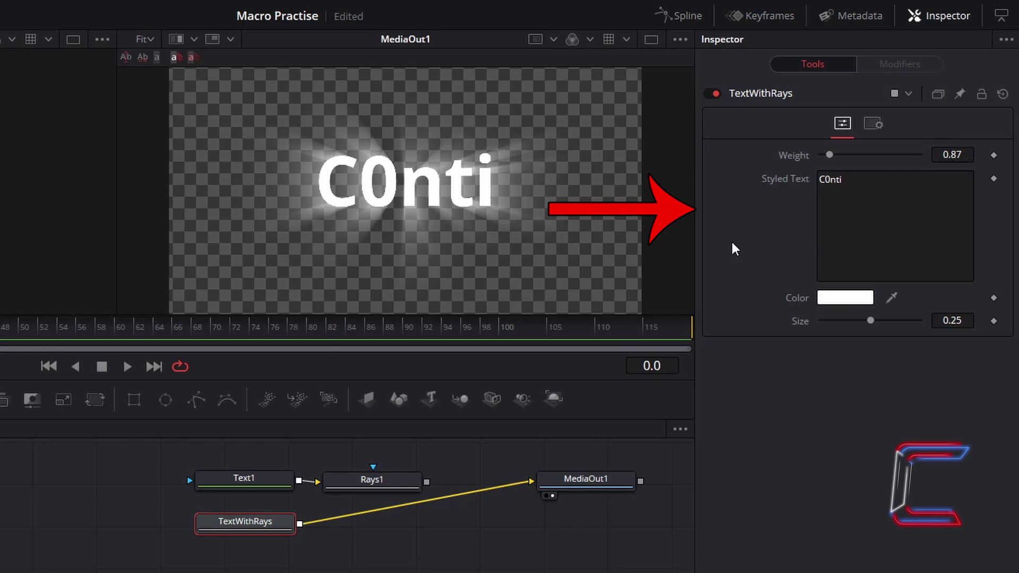
left_click(845, 298)
left_click(400, 341)
left_click(454, 560)
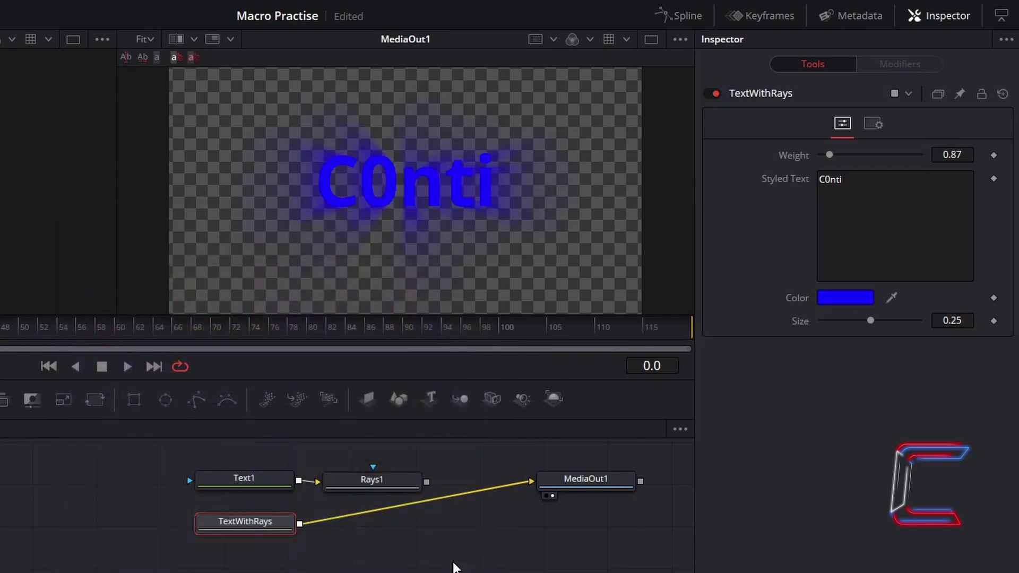
left_click(850, 299)
left_click(334, 268)
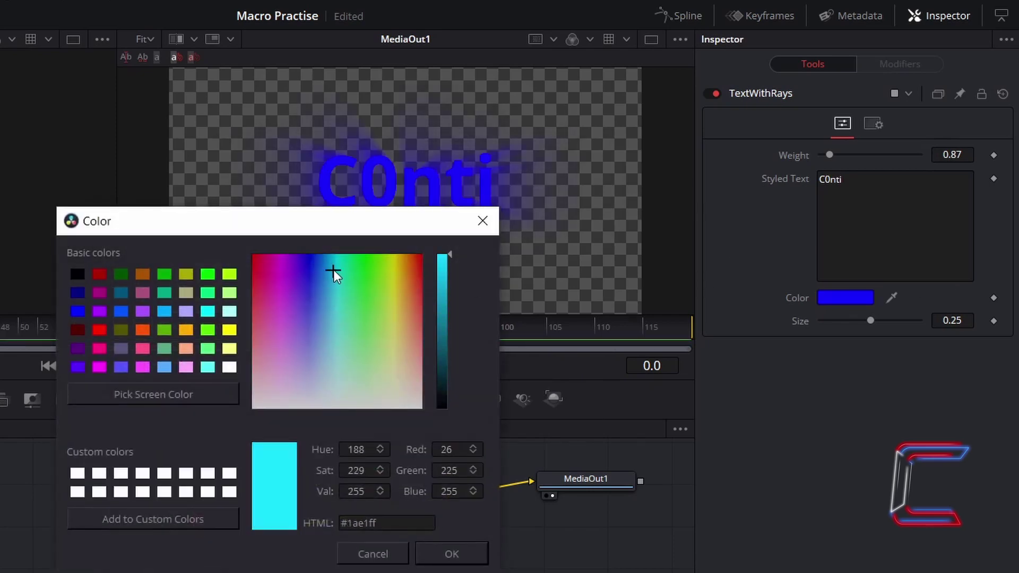
left_click(460, 556)
left_click_drag(870, 321, 880, 321)
left_click_drag(830, 155, 828, 155)
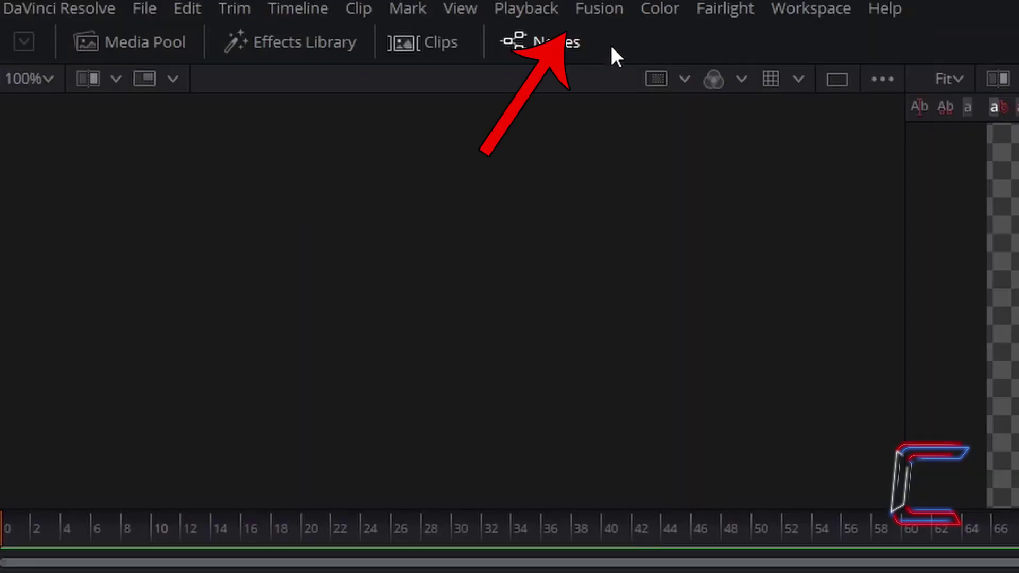
Load the saved Text With Rays.setting file into the Fusion Macro Editor.
left_click(269, 5)
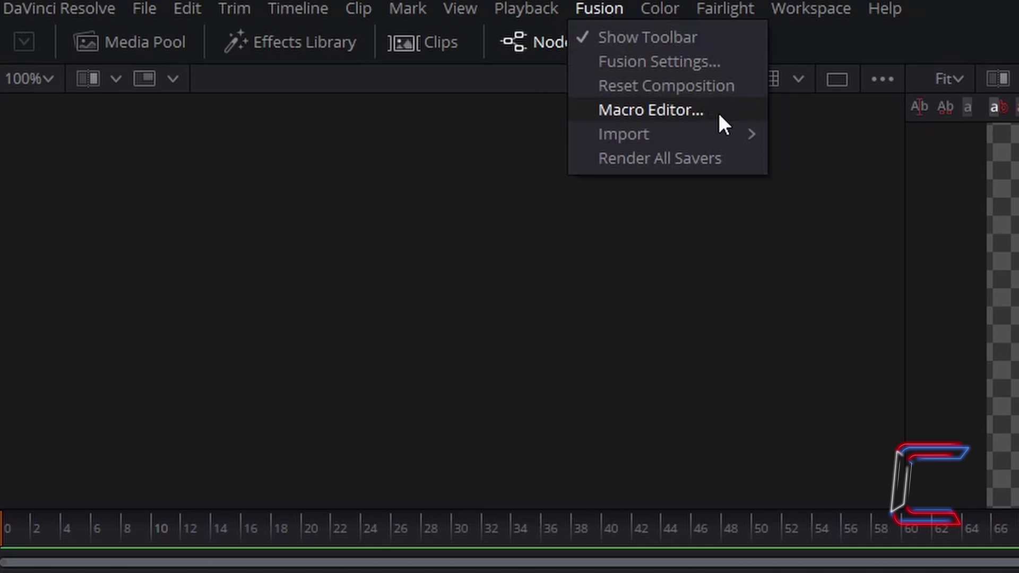
left_click(719, 113)
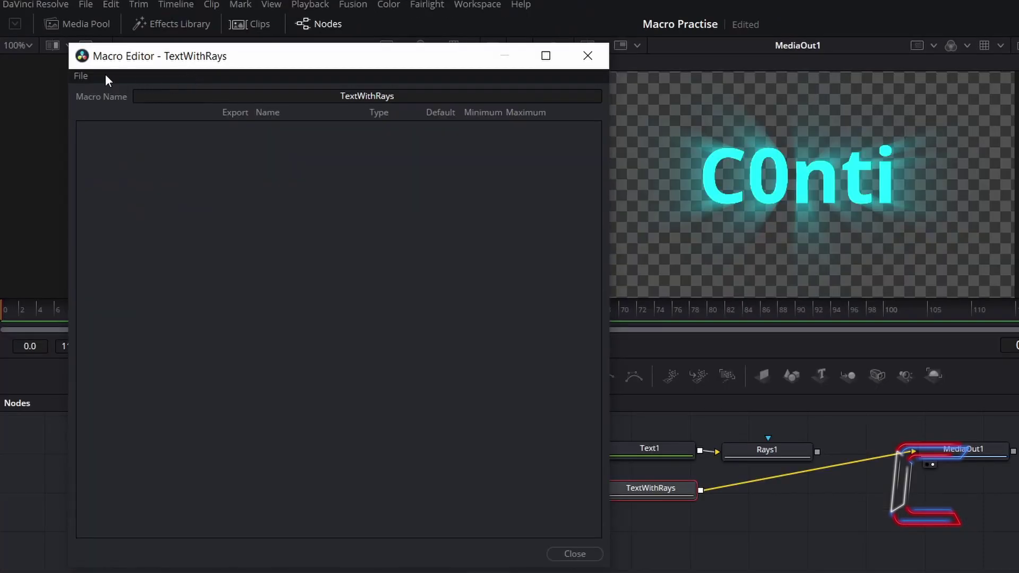
left_click(82, 76)
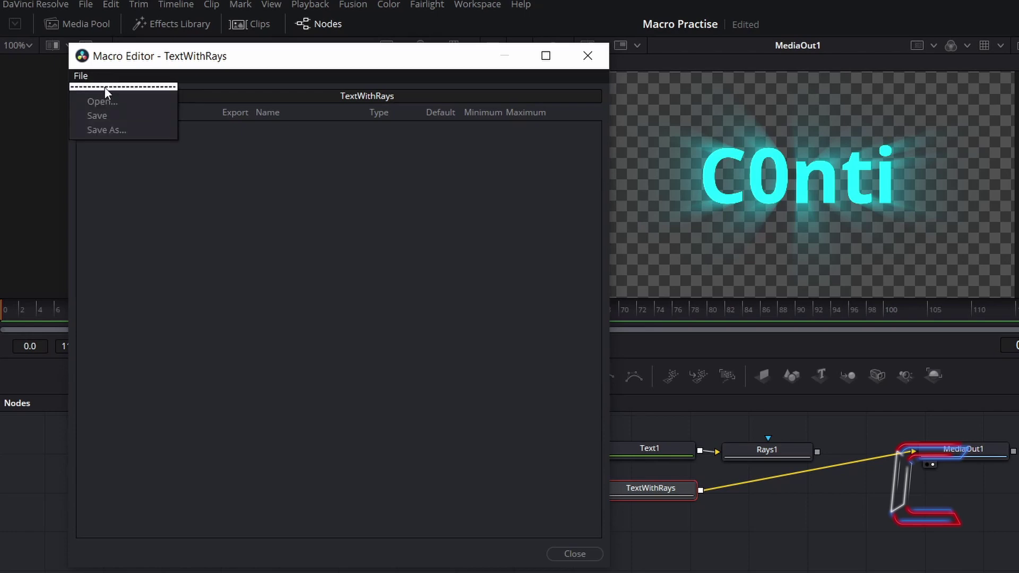
left_click(133, 103)
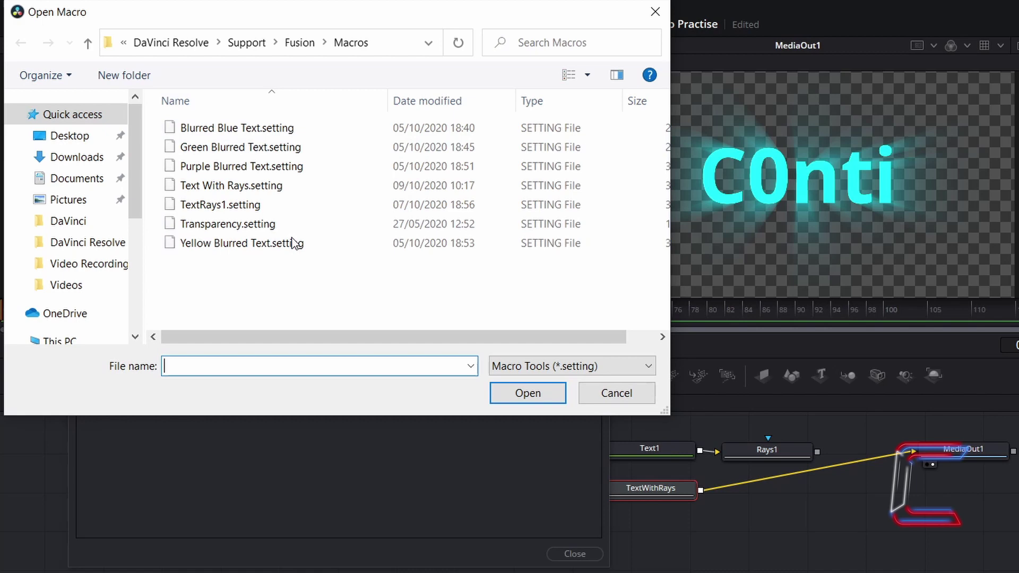
left_click(285, 187)
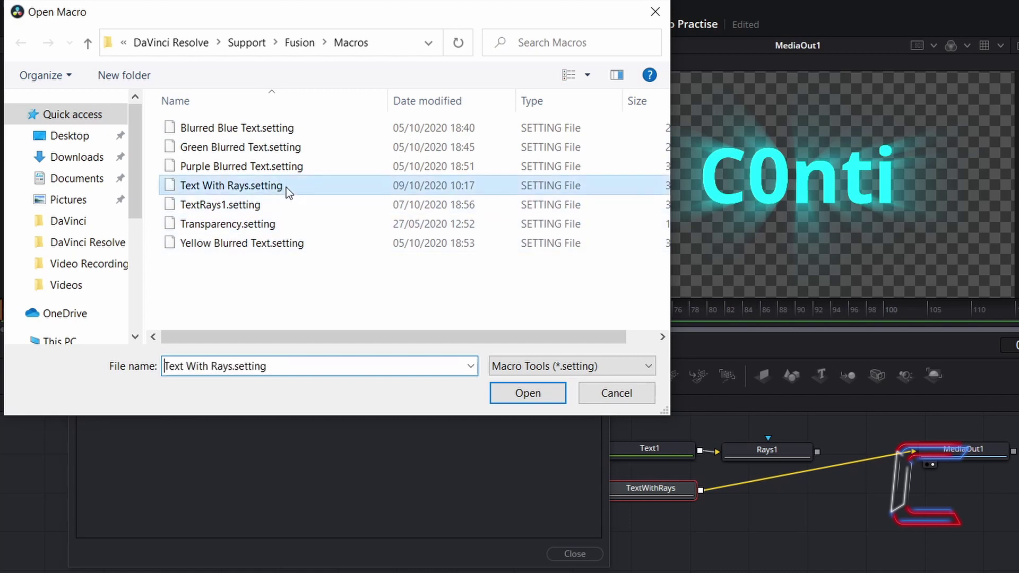
left_click(544, 399)
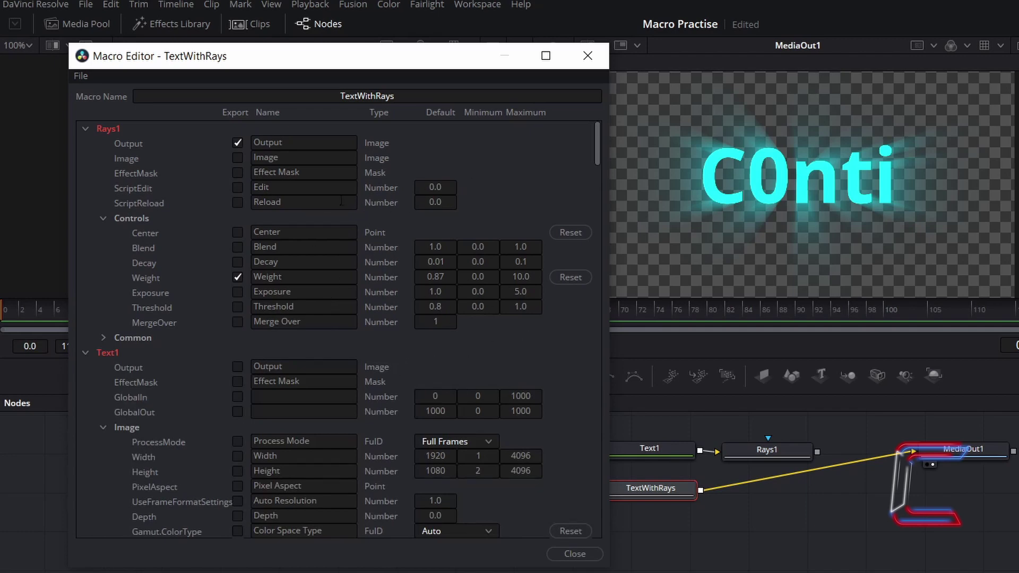
Save the TextWithRays macro with its exported Output and Weight controls.
left_click(88, 75)
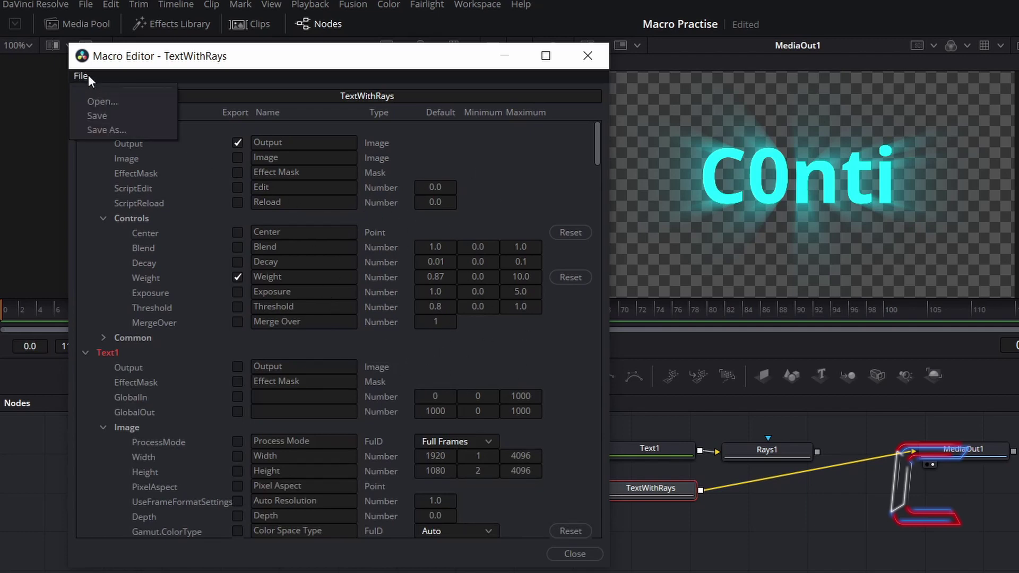
left_click(126, 115)
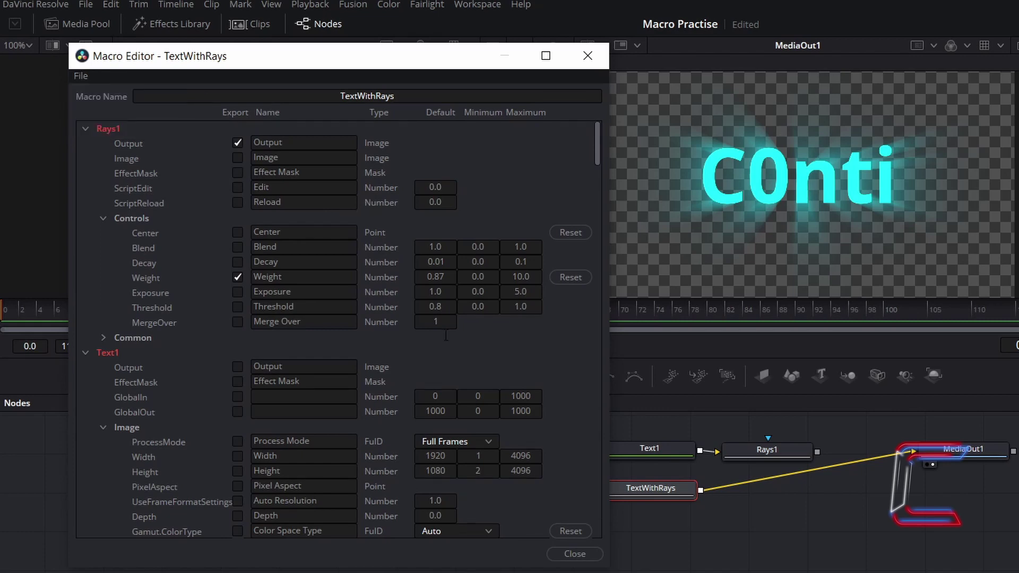